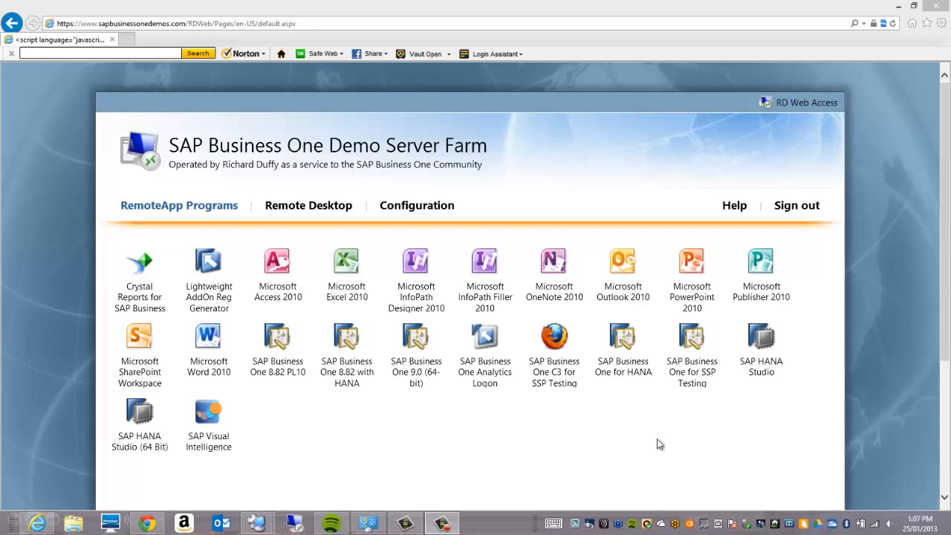
Launch SAP Visual Intelligence from the demo server page, trusting the remote connection, and continue with the evaluation copy
{"action": "left_click", "coordinate": [195, 424]}
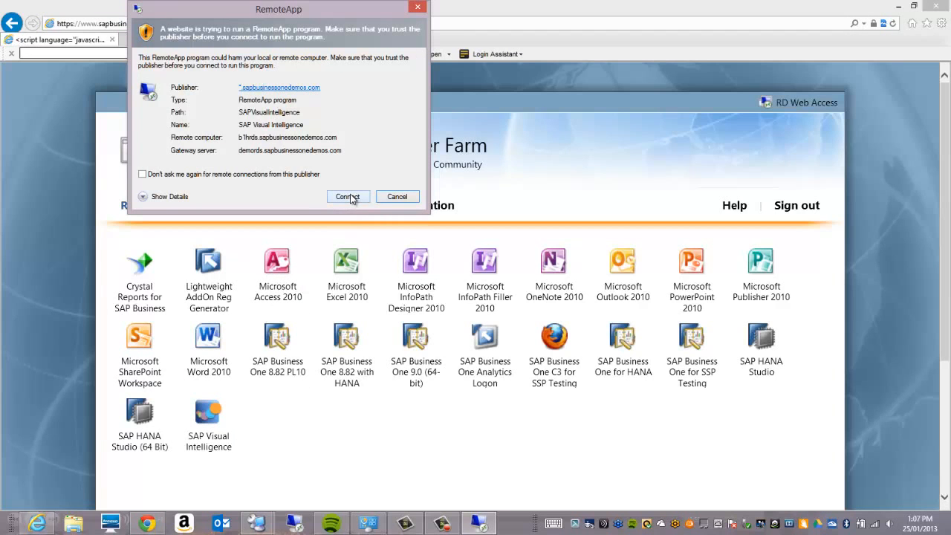
{"action": "left_click", "coordinate": [349, 198]}
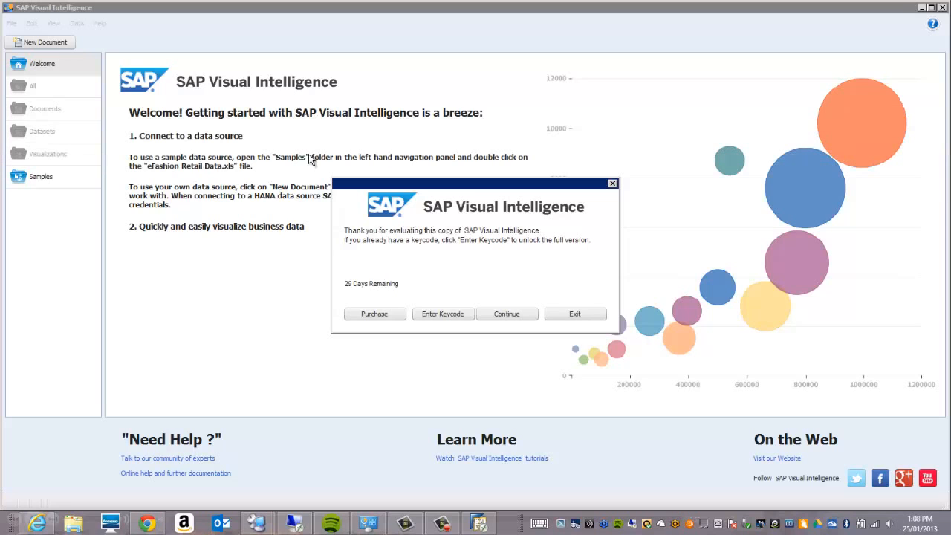
{"action": "left_click", "coordinate": [512, 313]}
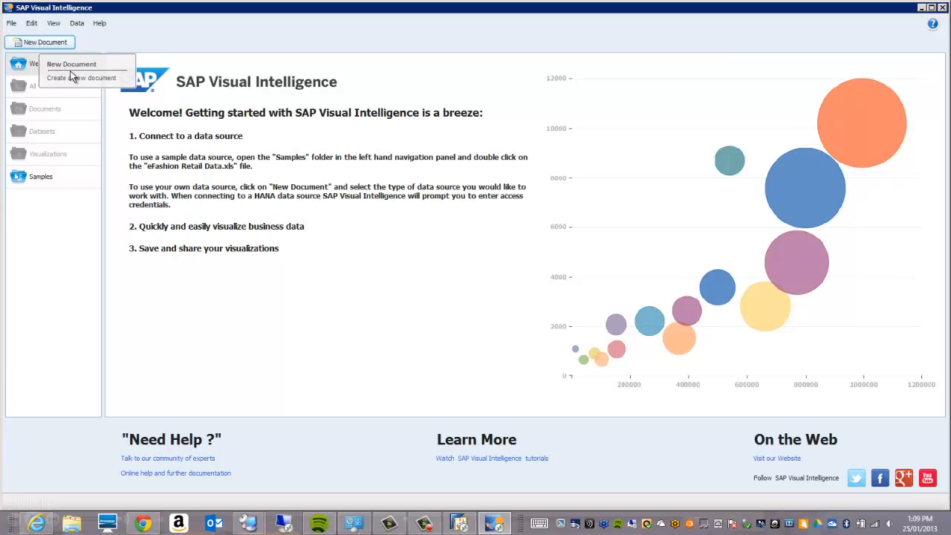
Start a new document using HANA Online as the data source
{"action": "left_click", "coordinate": [40, 42]}
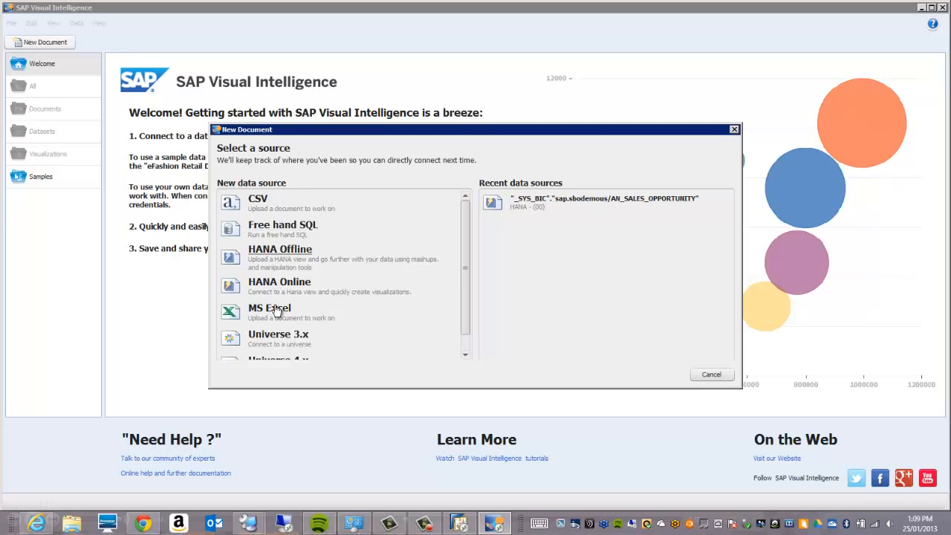
{"action": "left_click", "coordinate": [463, 344]}
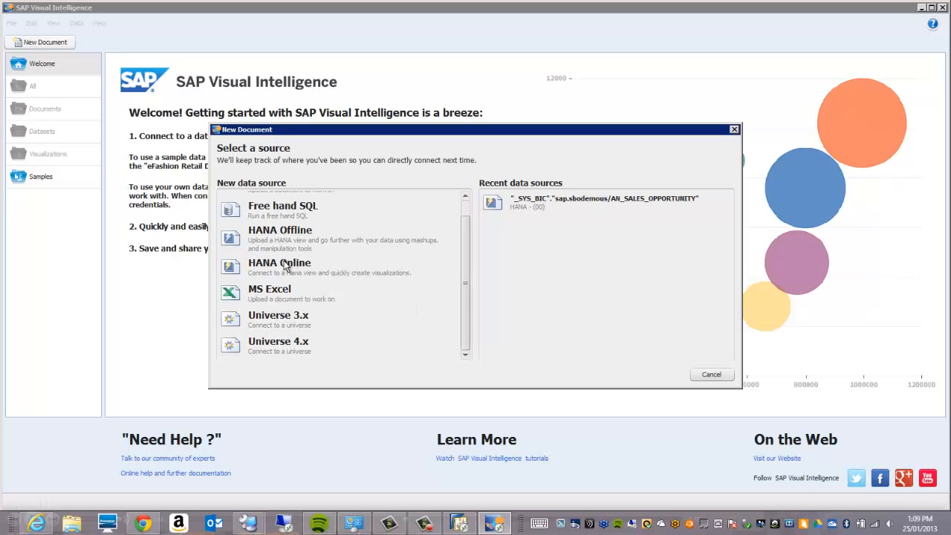
{"action": "left_click", "coordinate": [289, 266]}
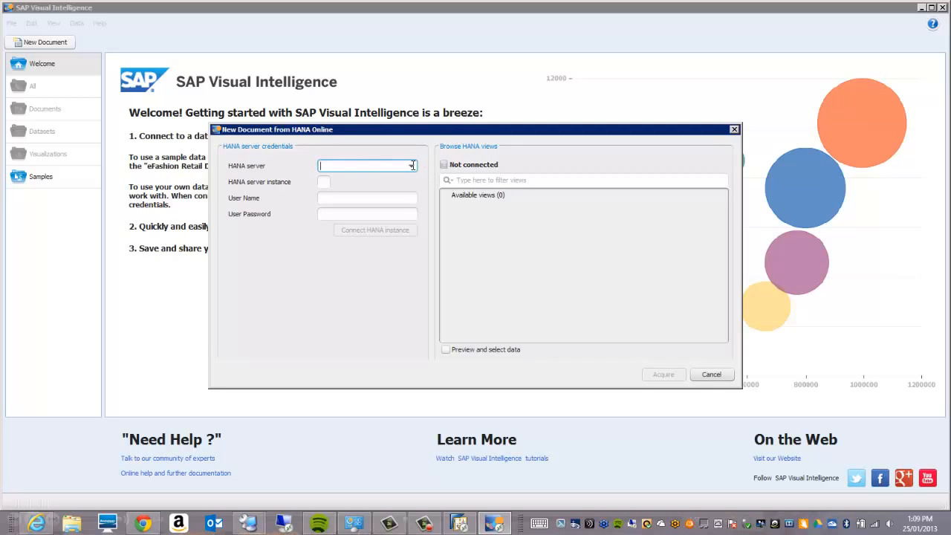
Connect to the HANA server with instance 00, user name SYSTEM and the user password
{"action": "left_click", "coordinate": [412, 166]}
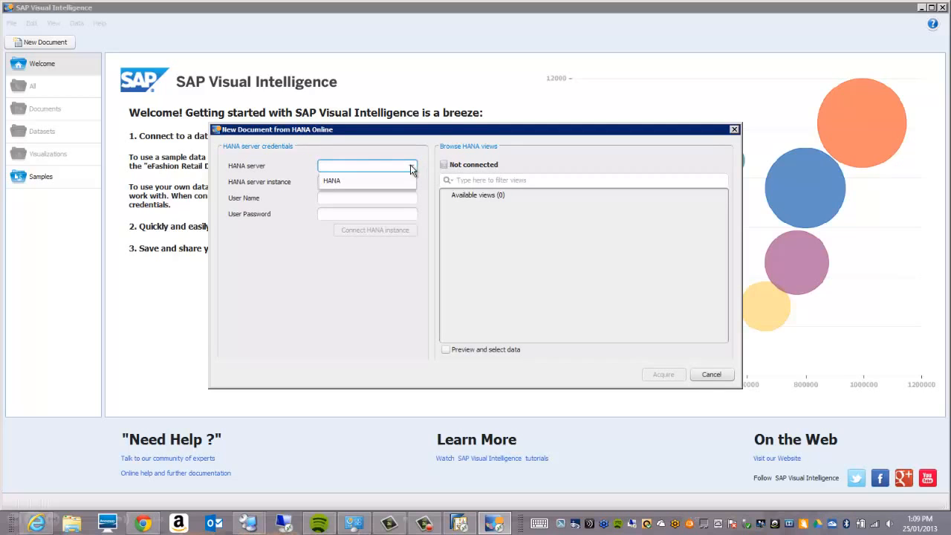
{"action": "left_click", "coordinate": [334, 183]}
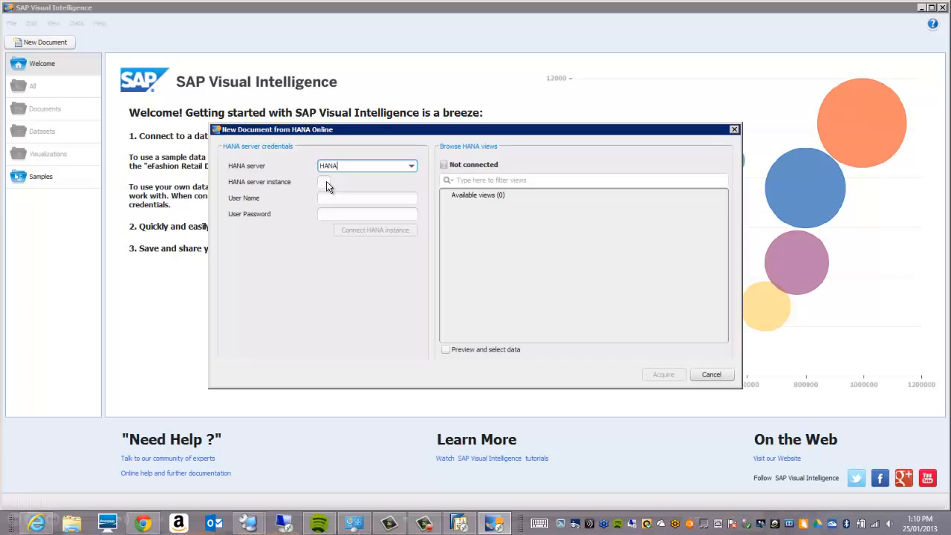
{"action": "left_click", "coordinate": [326, 183]}
{"action": "left_click", "coordinate": [347, 198]}
{"action": "type", "text": "SYSTEM"}
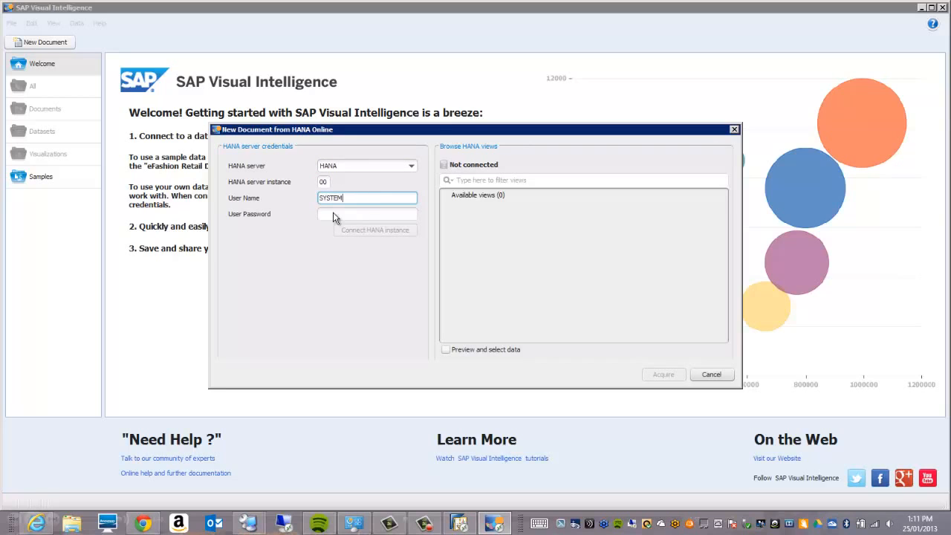
{"action": "left_click", "coordinate": [327, 214]}
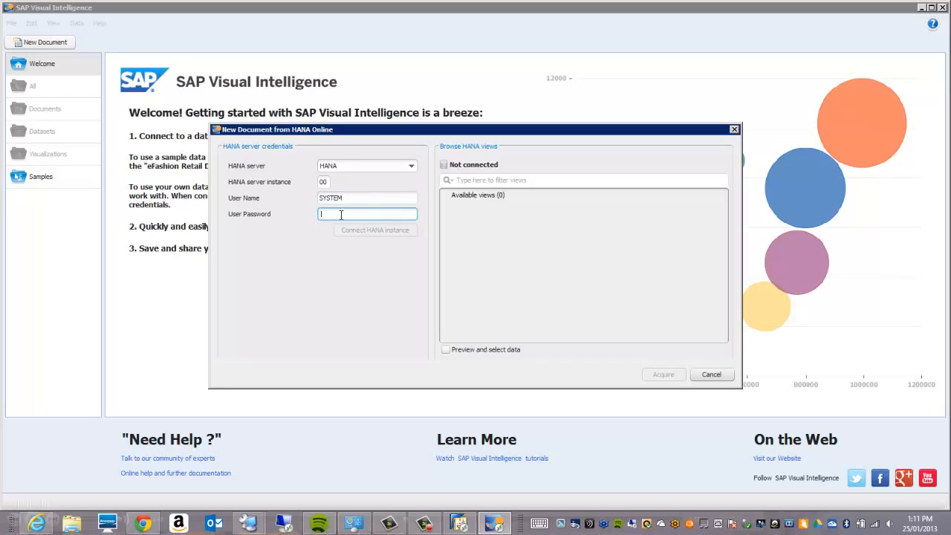
{"action": "type", "text": "********"}
{"action": "left_click", "coordinate": [380, 232]}
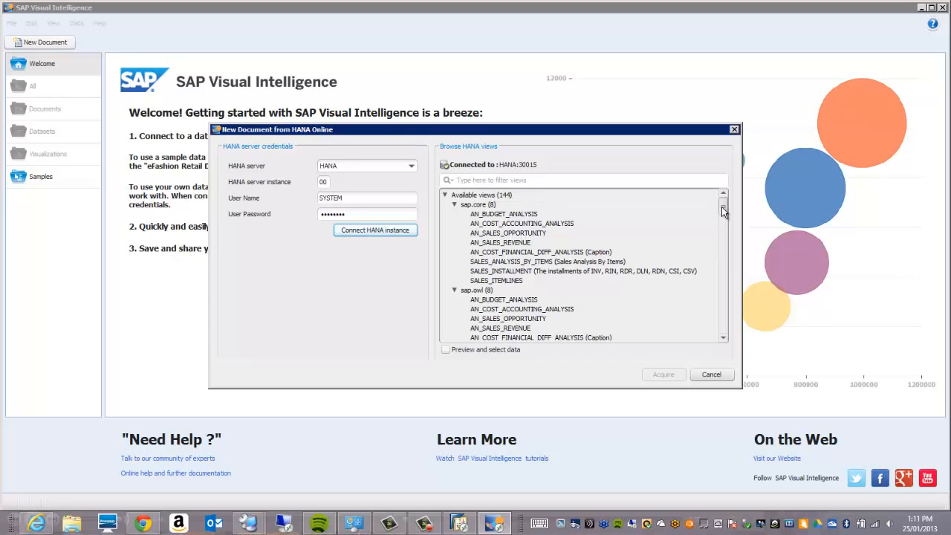
Acquire the AN_SALES_REVENUE view from the sap.sbodemous package
{"action": "scroll", "coordinate": [726, 256], "scroll_direction": "down", "scroll_amount": 4}
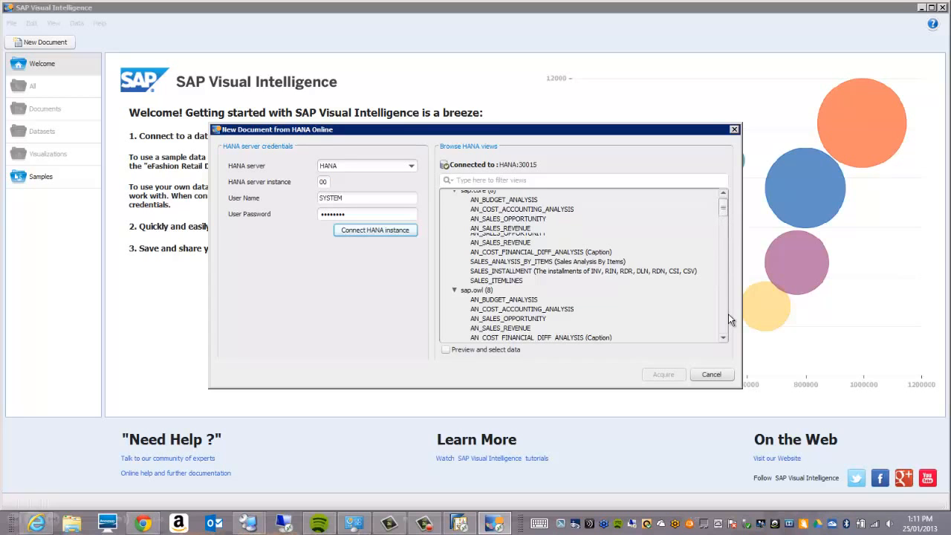
{"action": "scroll", "coordinate": [726, 320], "scroll_direction": "down", "scroll_amount": 3}
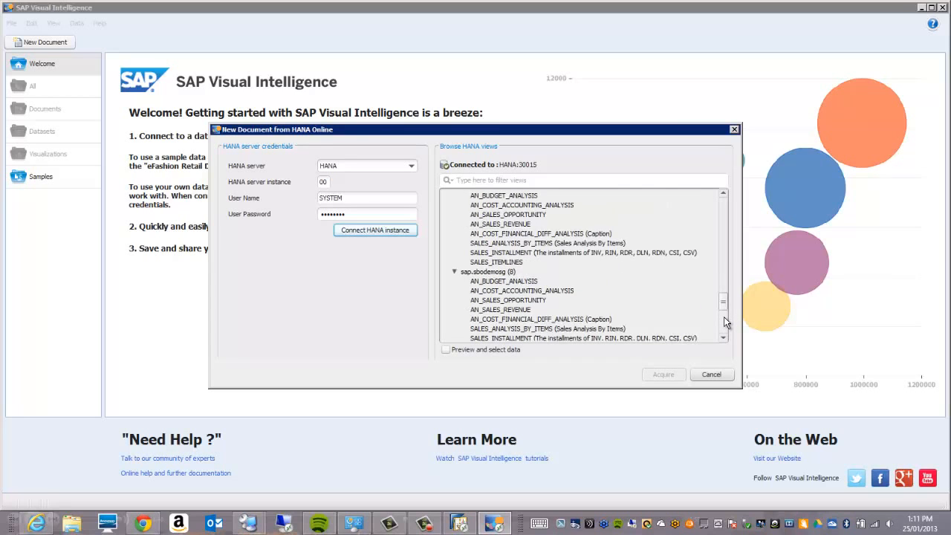
{"action": "scroll", "coordinate": [725, 317], "scroll_direction": "down", "scroll_amount": 1}
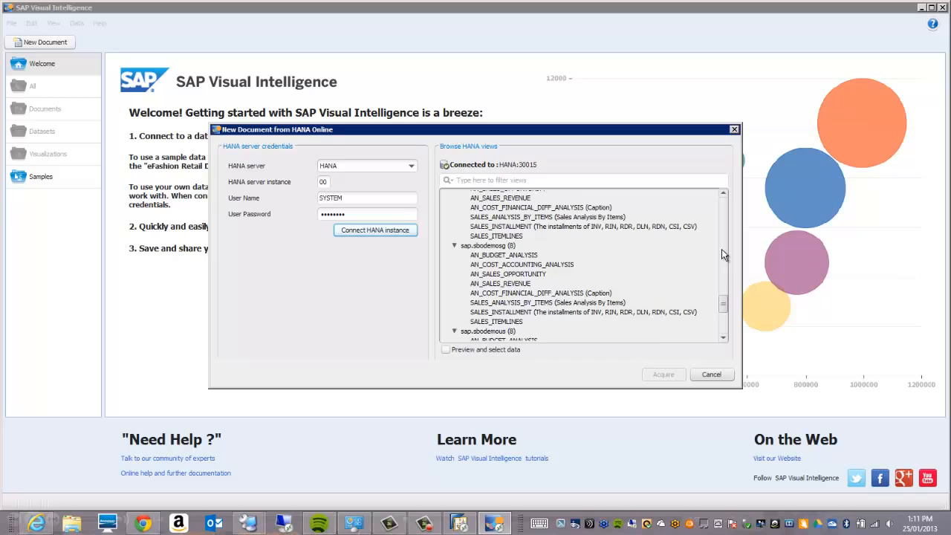
{"action": "left_click", "coordinate": [725, 340]}
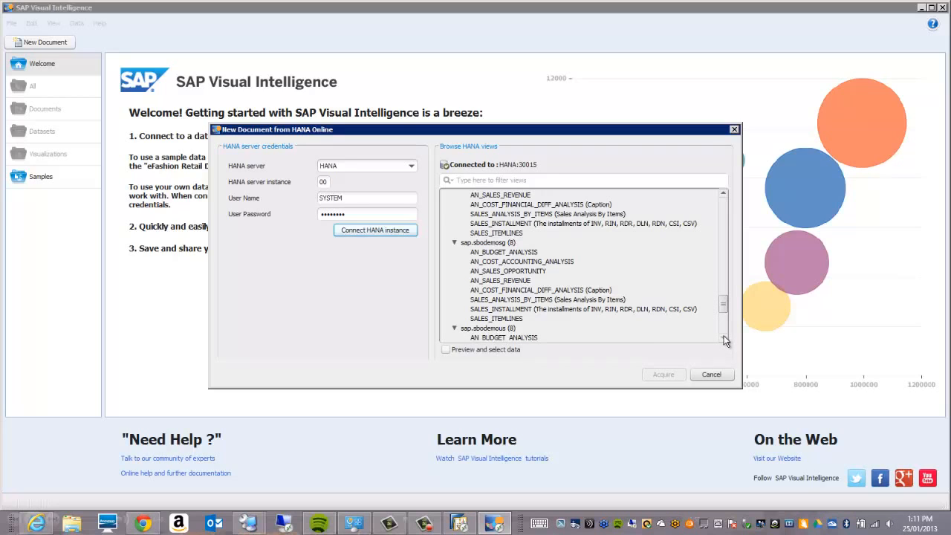
{"action": "left_click", "coordinate": [724, 340]}
{"action": "left_click", "coordinate": [725, 339]}
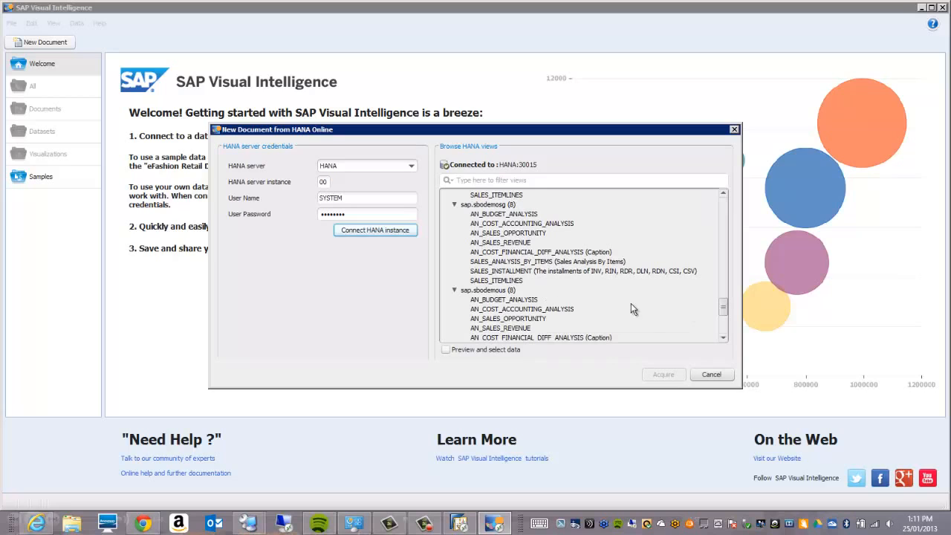
{"action": "left_click", "coordinate": [724, 339]}
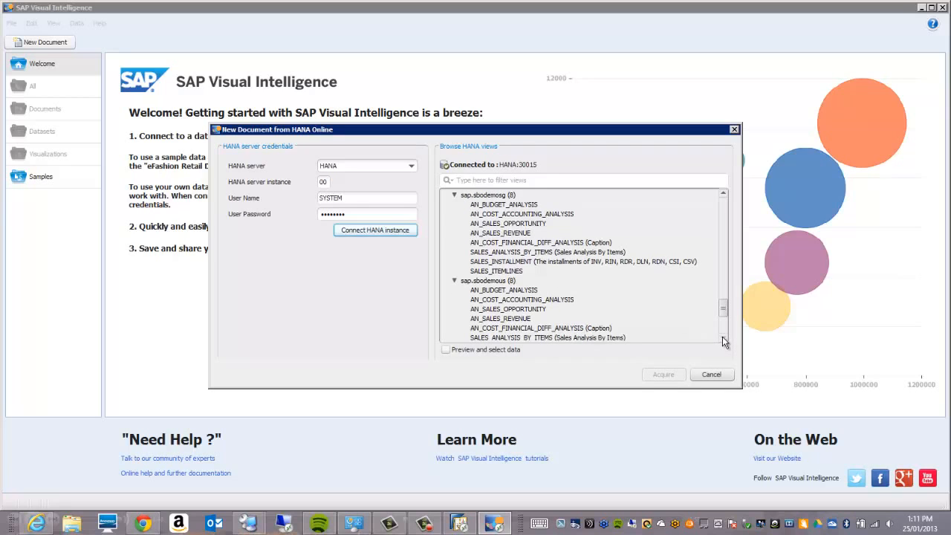
{"action": "left_click", "coordinate": [723, 339]}
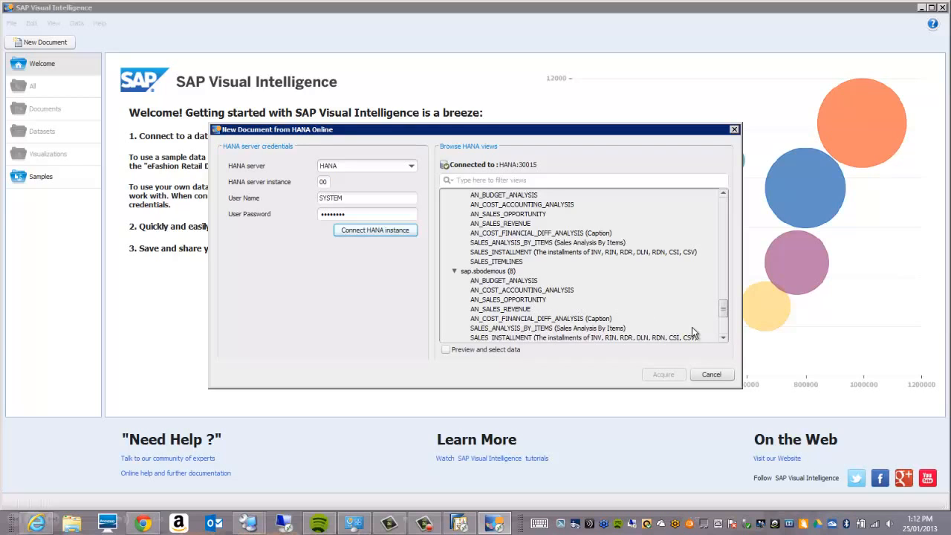
{"action": "left_click", "coordinate": [723, 338]}
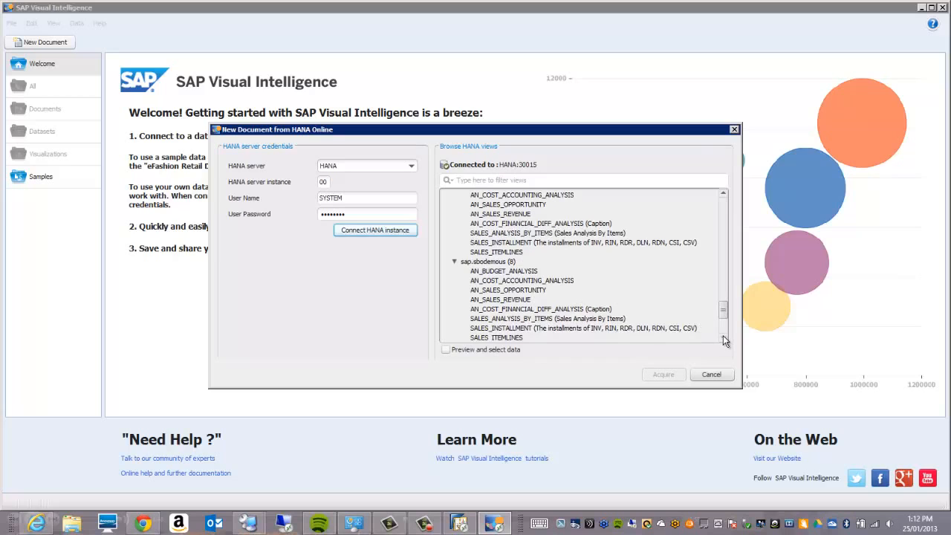
{"action": "left_click", "coordinate": [723, 338]}
{"action": "left_click", "coordinate": [723, 338]}
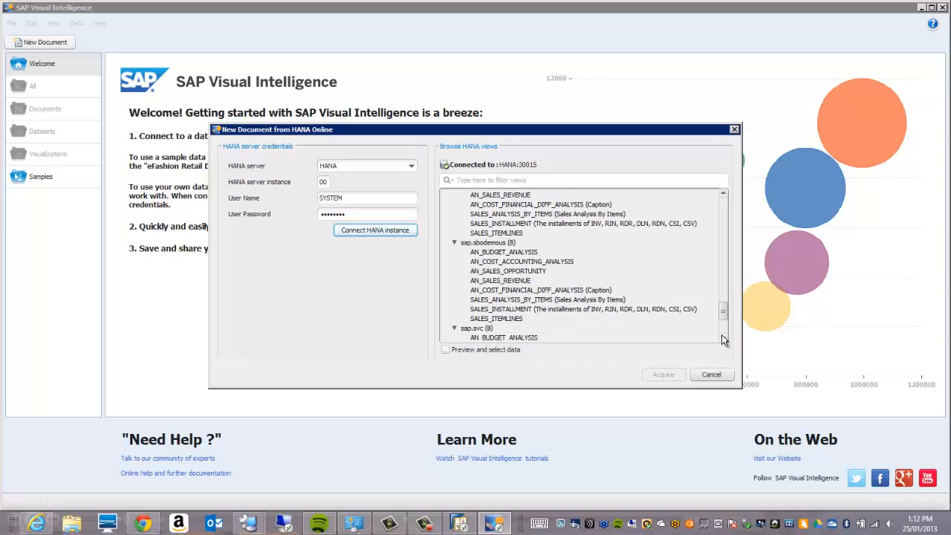
{"action": "left_click", "coordinate": [504, 281]}
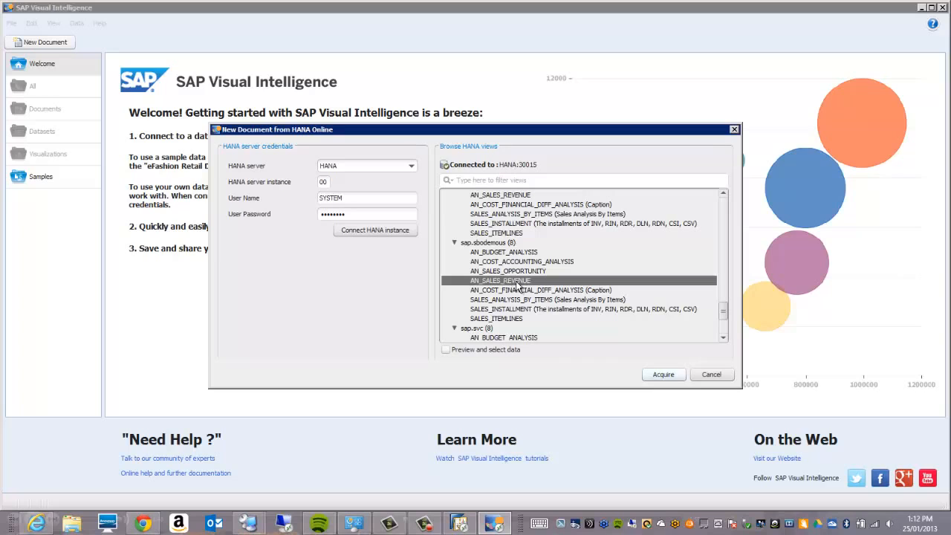
{"action": "left_click", "coordinate": [664, 376]}
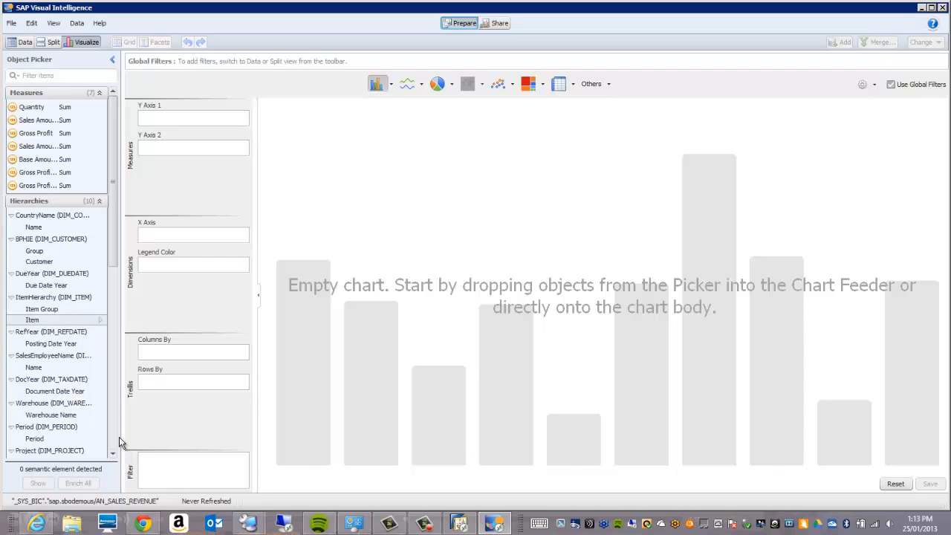
Look through the available hierarchies and attributes, and add the Sales Amount (LC) measure to the current chart
{"action": "scroll", "coordinate": [112, 429], "scroll_direction": "down", "scroll_amount": 10}
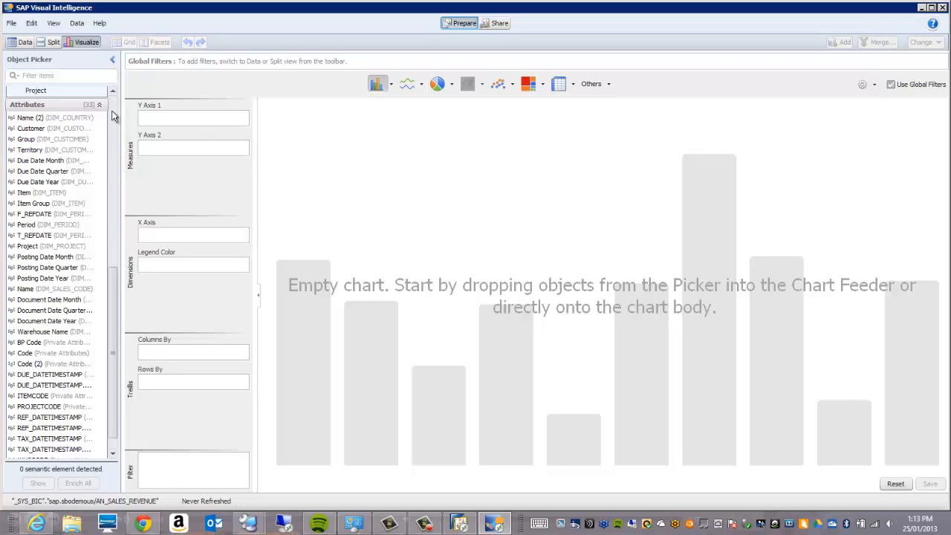
{"action": "scroll", "coordinate": [113, 115], "scroll_direction": "up", "scroll_amount": 10}
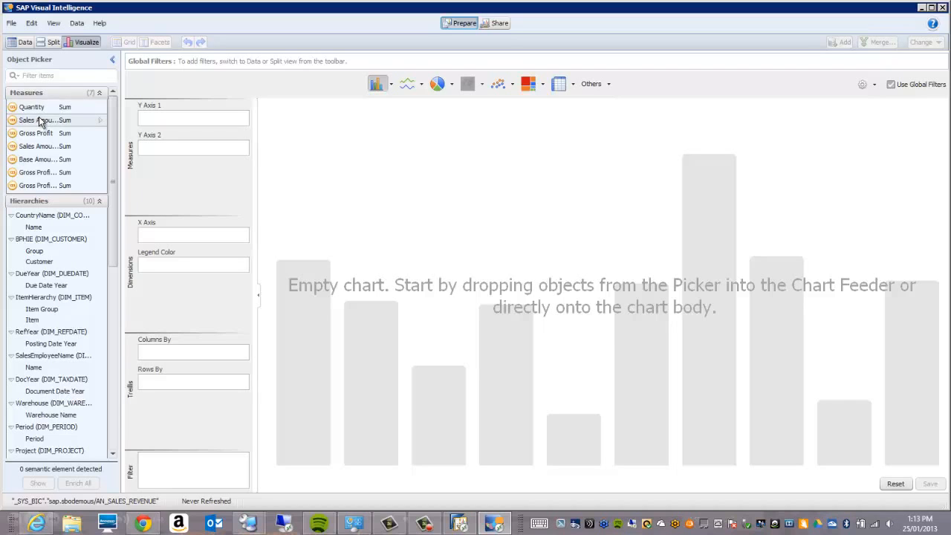
{"action": "left_click", "coordinate": [101, 122]}
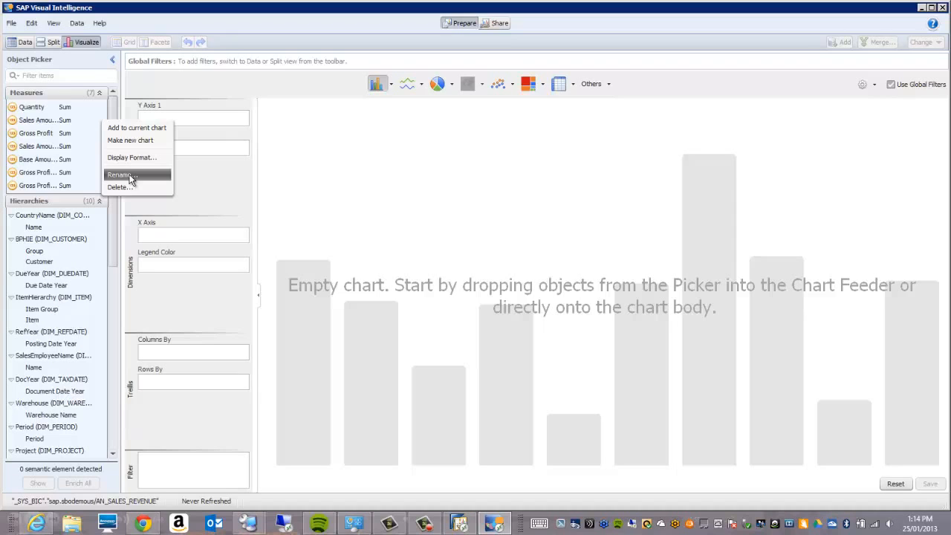
{"action": "left_click", "coordinate": [130, 132]}
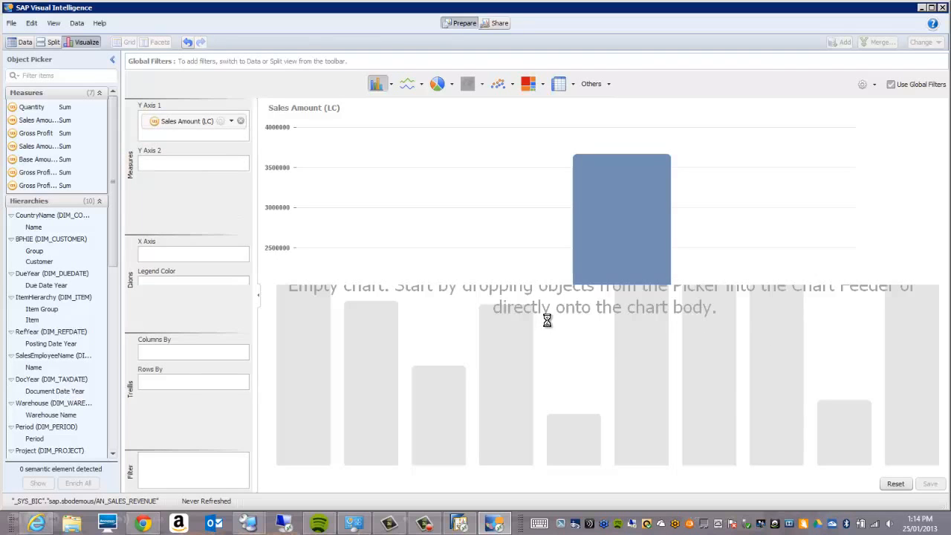
{"action": "mouse_move", "coordinate": [557, 315]}
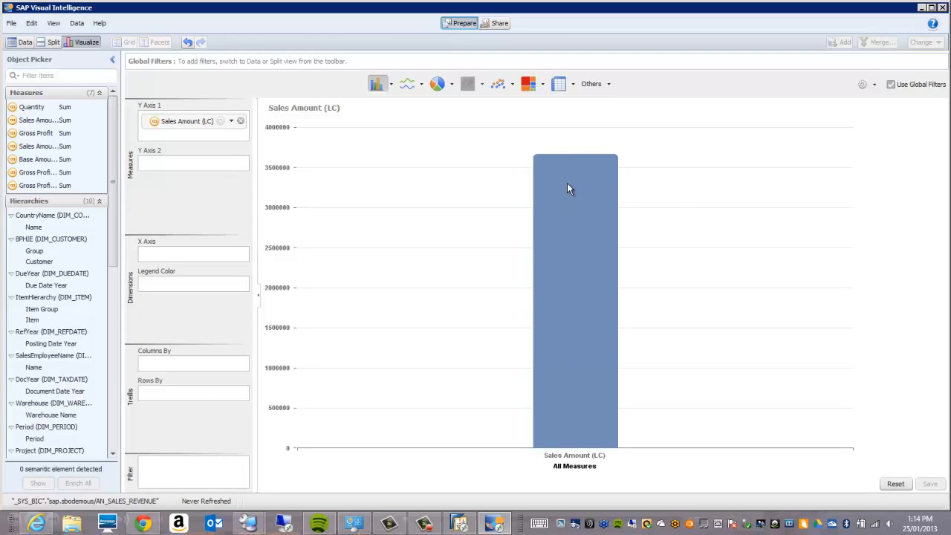
{"action": "mouse_move", "coordinate": [567, 184]}
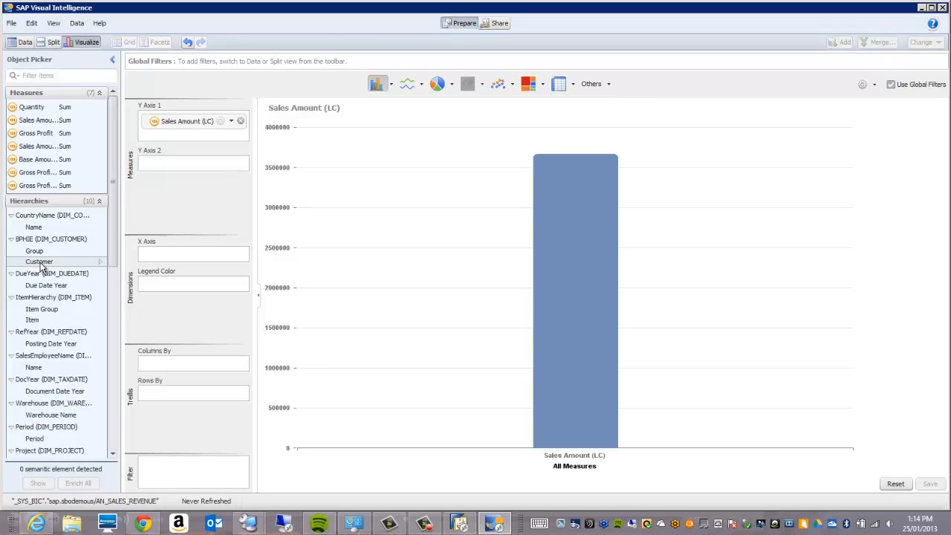
Place the Customer level of the BPHIE hierarchy on the chart's X axis and select the Production group label
{"action": "left_click_drag", "start_coordinate": [47, 266], "coordinate": [162, 255]}
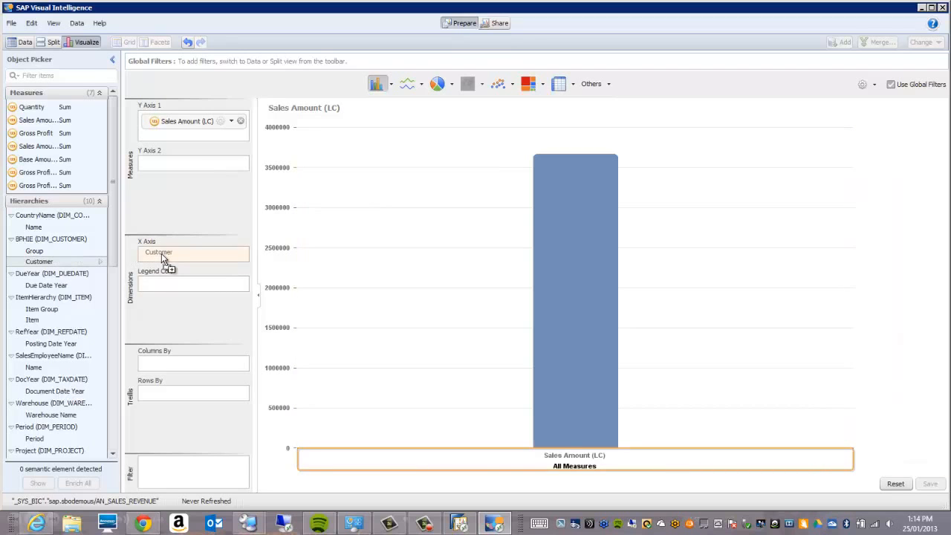
{"action": "left_click_drag", "start_coordinate": [161, 253], "coordinate": [160, 253]}
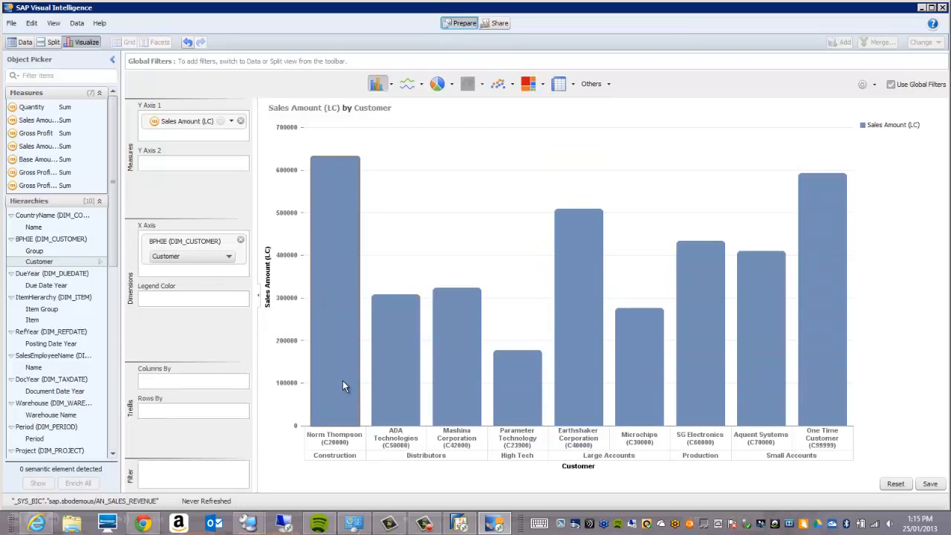
{"action": "mouse_move", "coordinate": [342, 383]}
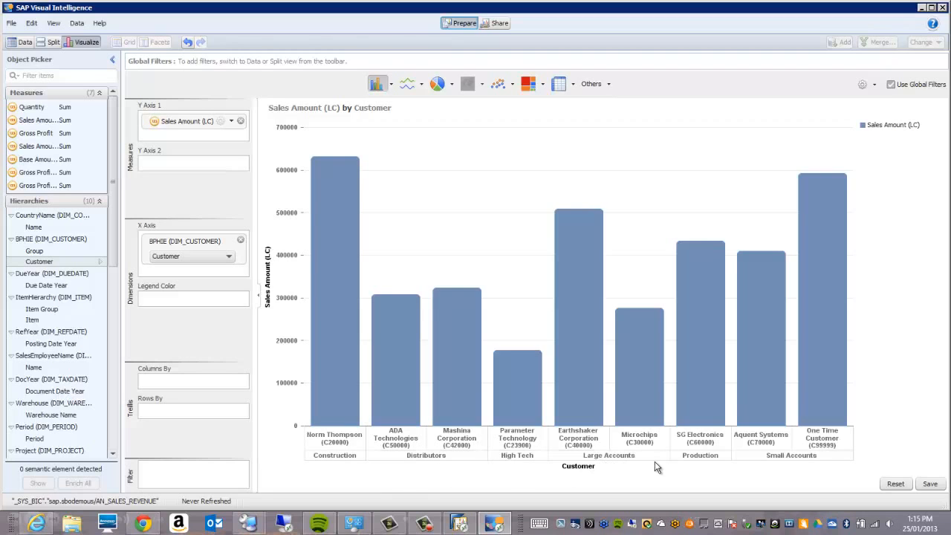
{"action": "left_click", "coordinate": [693, 454]}
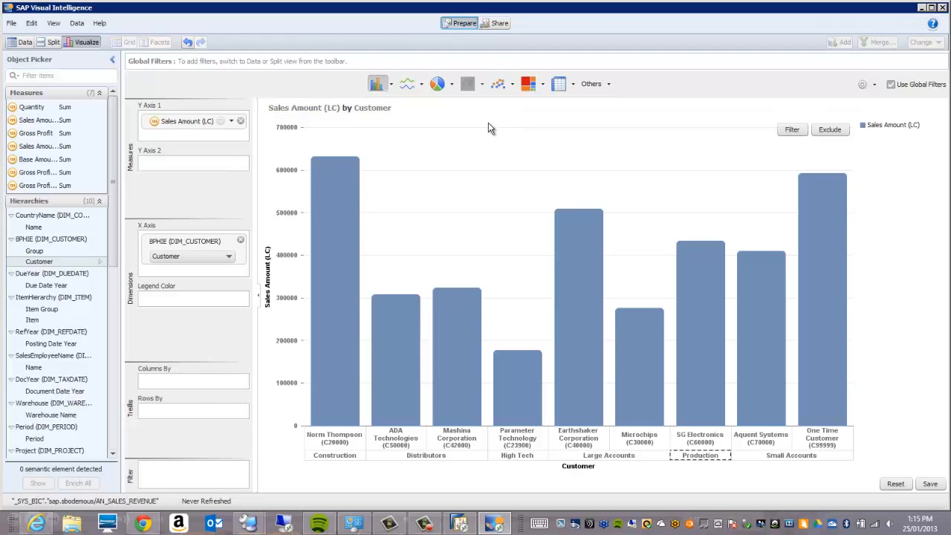
Change the chart to a Pie with Variable Slice Depth and assign the Gross Profit measure to the pie depth
{"action": "left_click", "coordinate": [451, 85]}
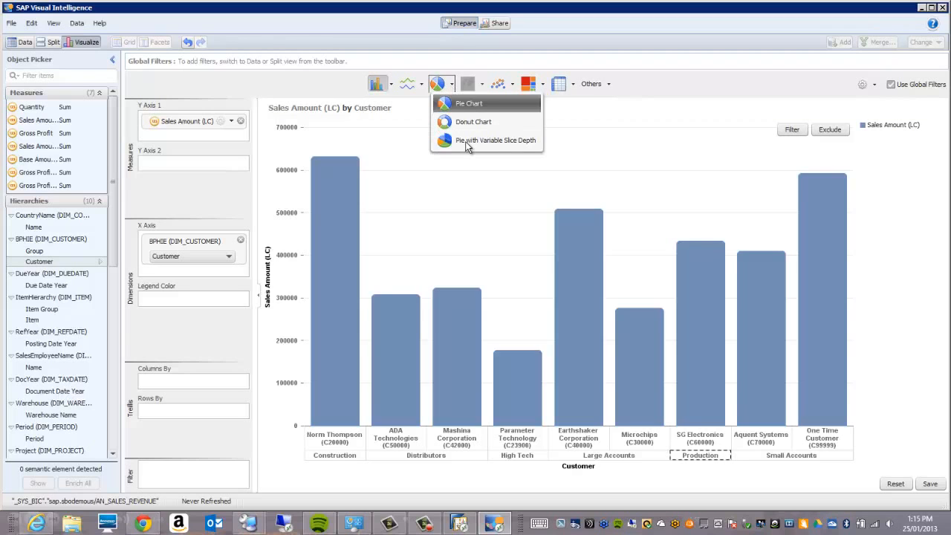
{"action": "left_click", "coordinate": [466, 140]}
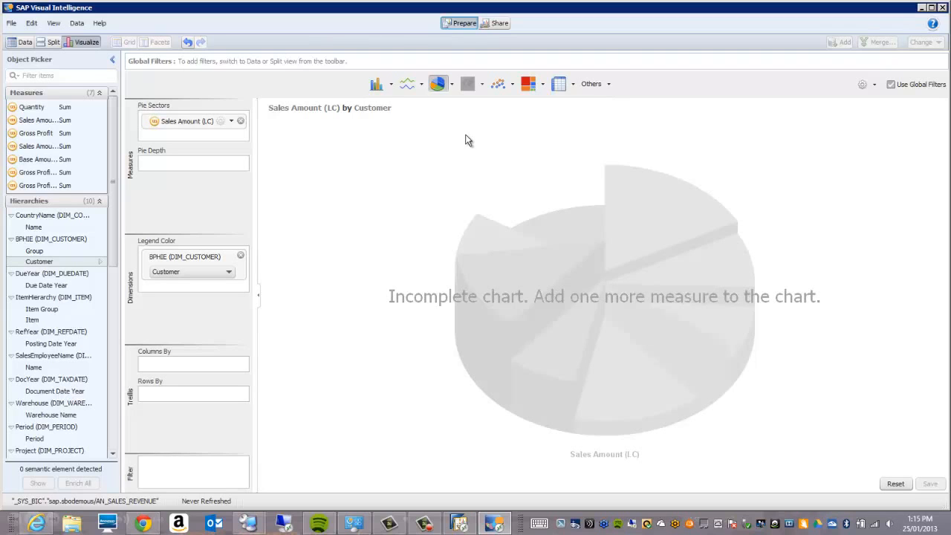
{"action": "left_click", "coordinate": [59, 133]}
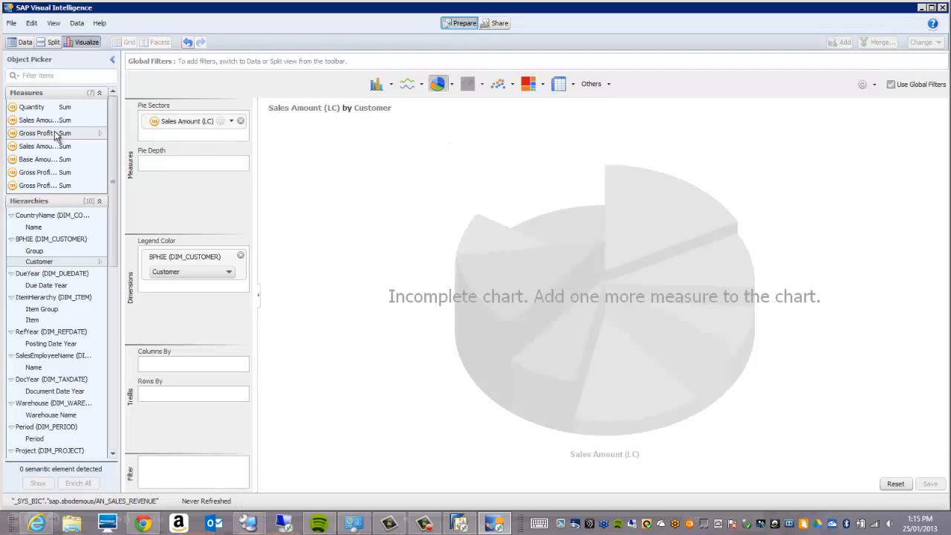
{"action": "left_click_drag", "start_coordinate": [146, 138], "coordinate": [159, 160]}
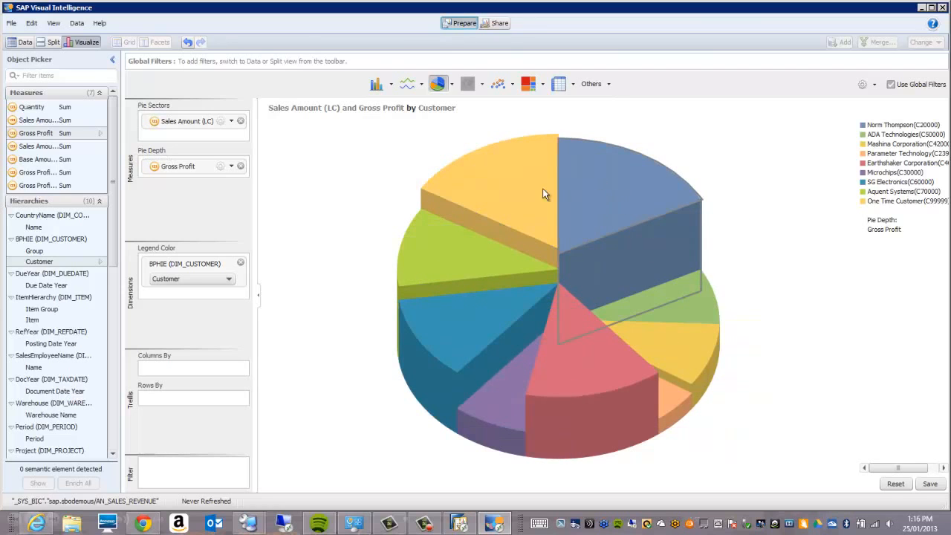
Examine the sales amount and gross profit details of individual customer slices in the pie chart
{"action": "mouse_move", "coordinate": [470, 273]}
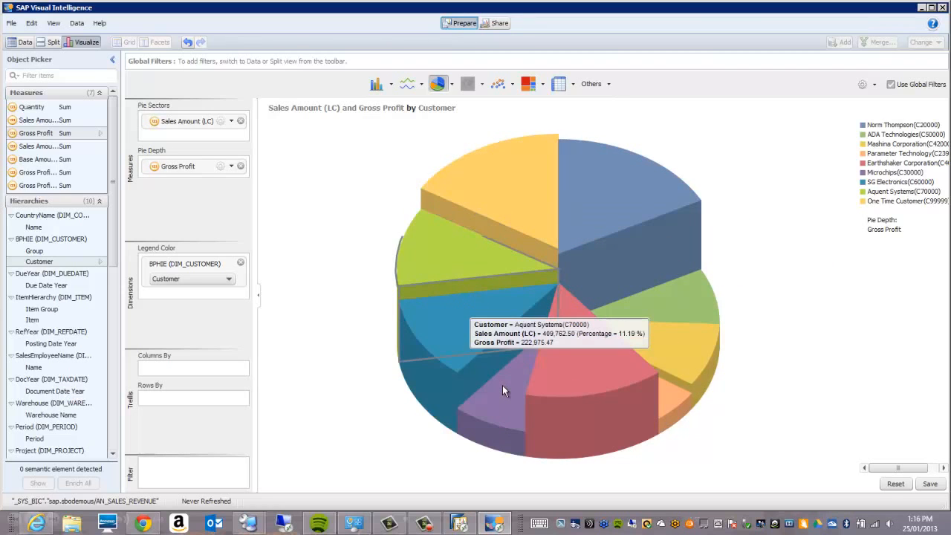
{"action": "mouse_move", "coordinate": [502, 390]}
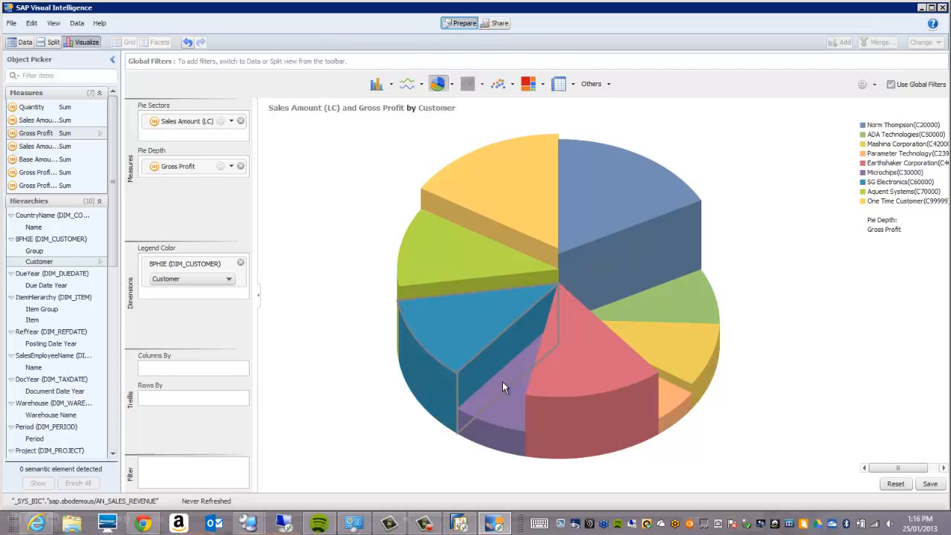
{"action": "mouse_move", "coordinate": [470, 331]}
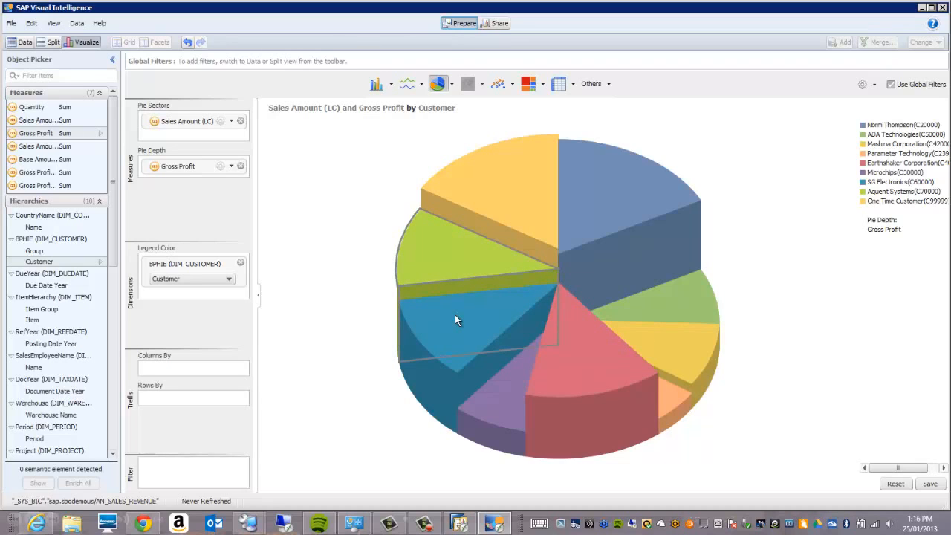
{"action": "mouse_move", "coordinate": [455, 317]}
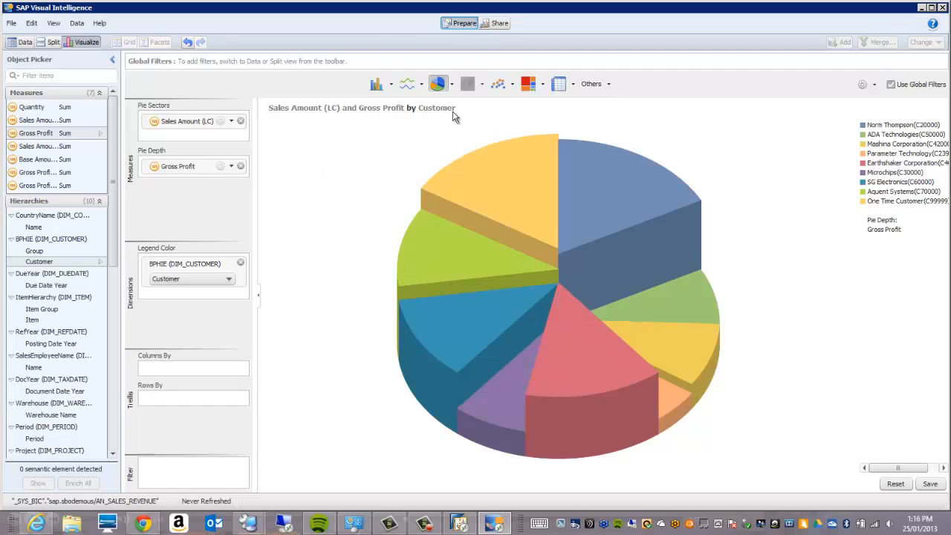
Check the sharing and publishing options for the AN_SALES_REVENUE dataset and return to preparing the pie chart
{"action": "left_click", "coordinate": [496, 24]}
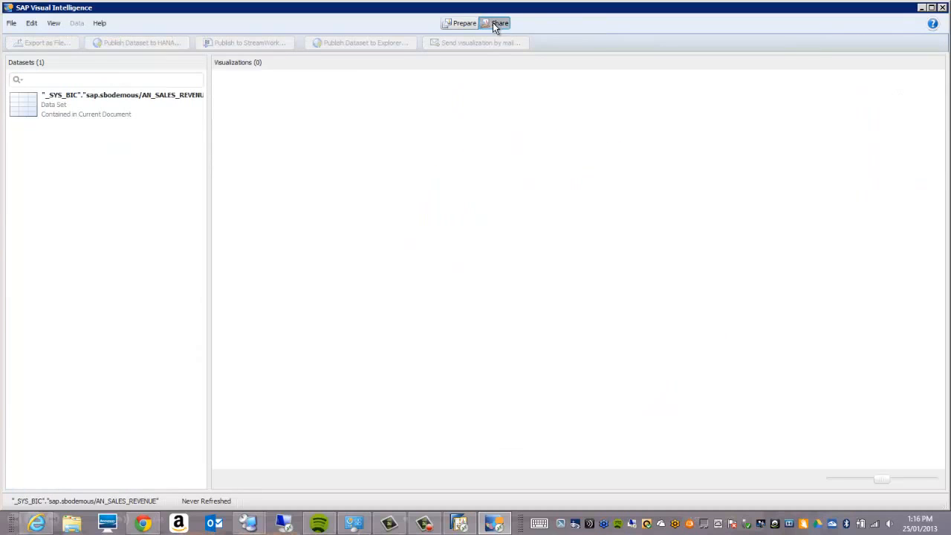
{"action": "left_click", "coordinate": [62, 103]}
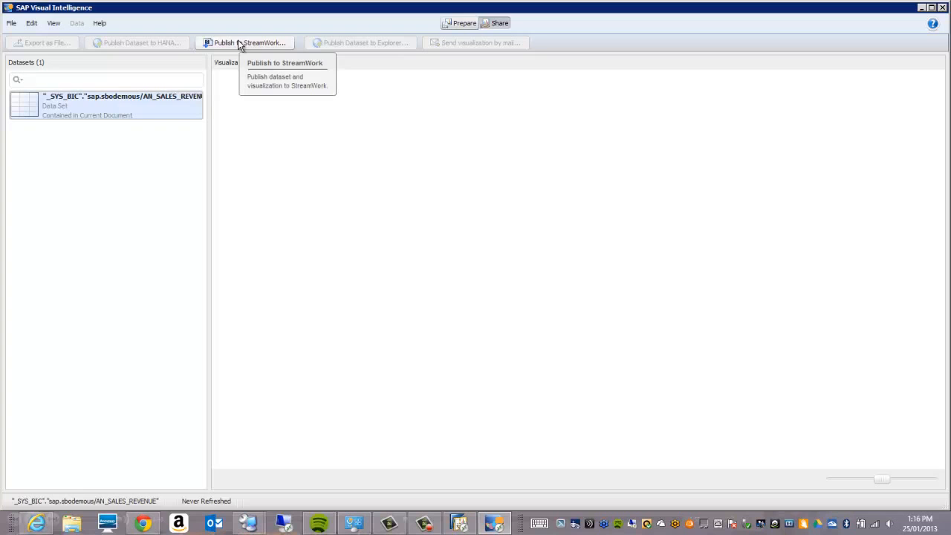
{"action": "left_click", "coordinate": [461, 24]}
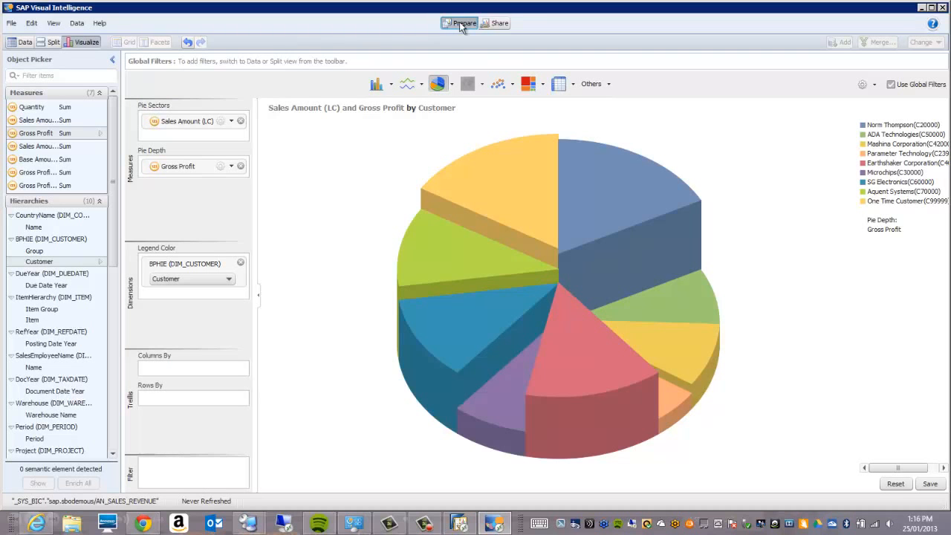